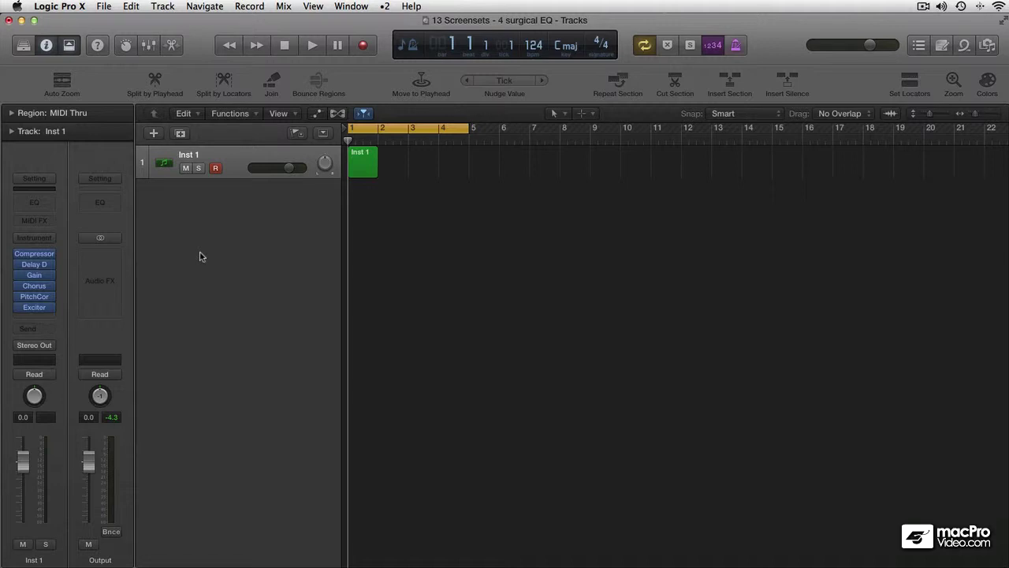
Step: Show all channel strips in the mixer and insert a Channel EQ on the Output channel
key("2")
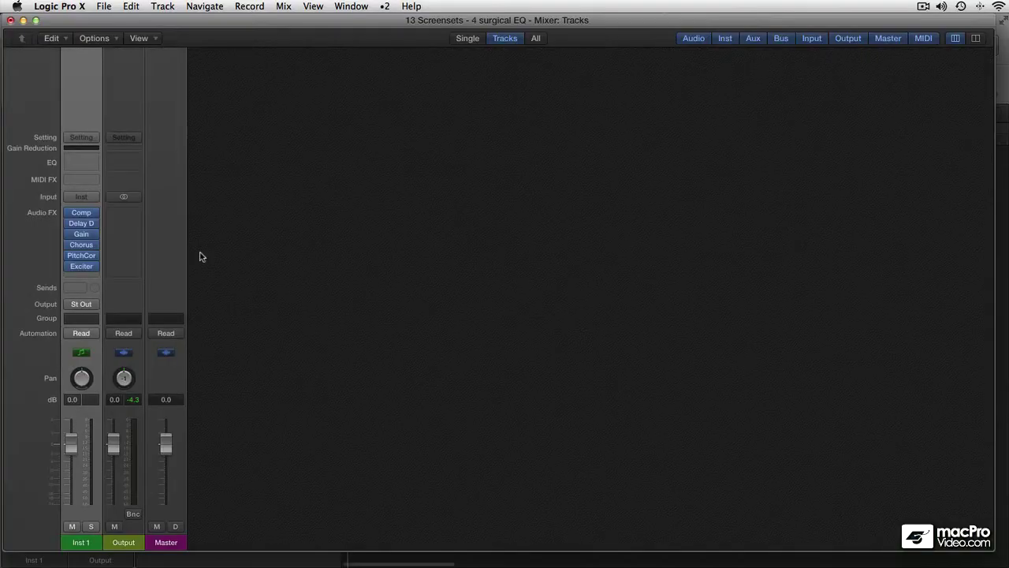
left_click(537, 39)
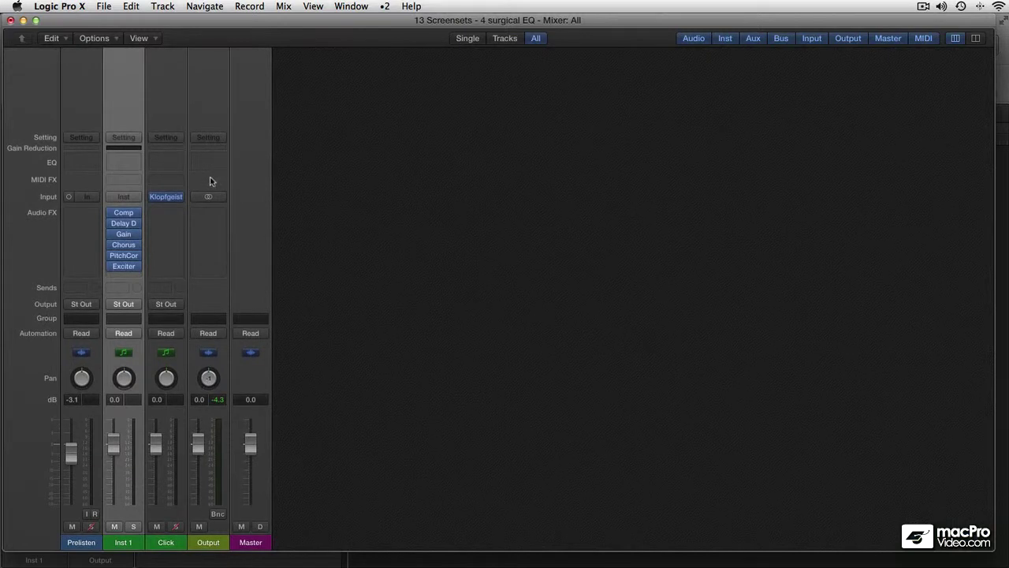
left_click(214, 213)
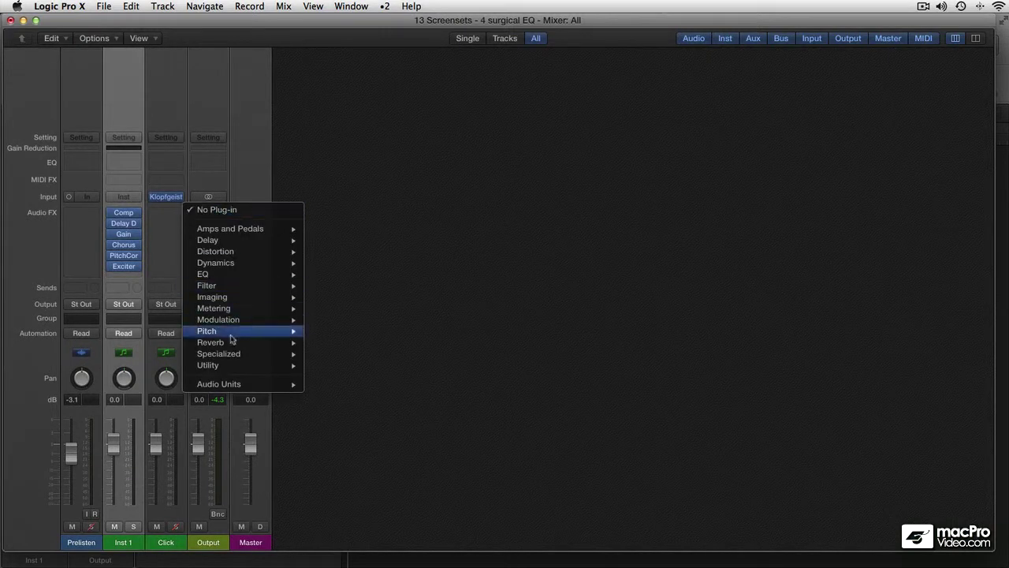
left_click(207, 163)
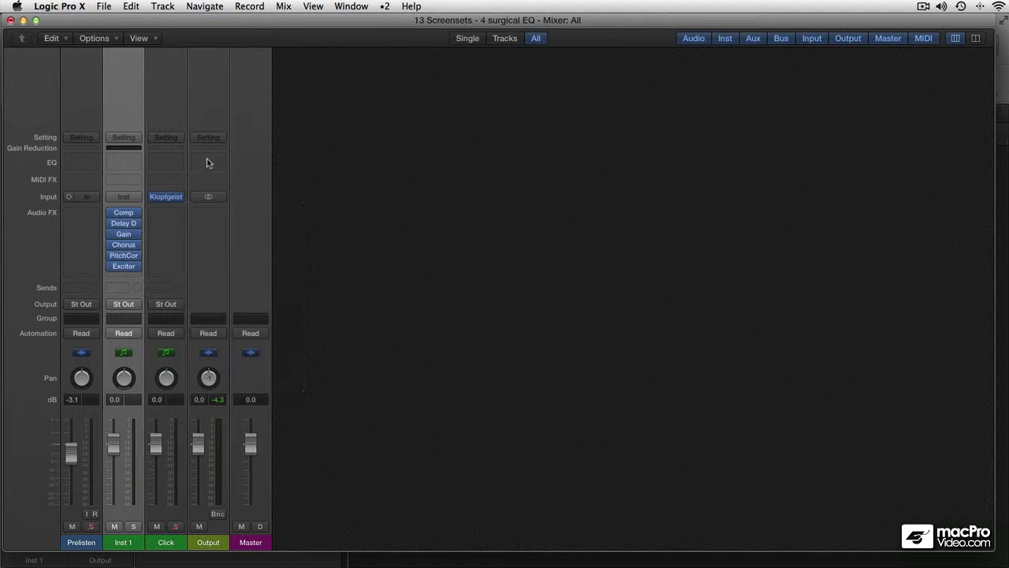
left_click(208, 164)
left_click(41, 53)
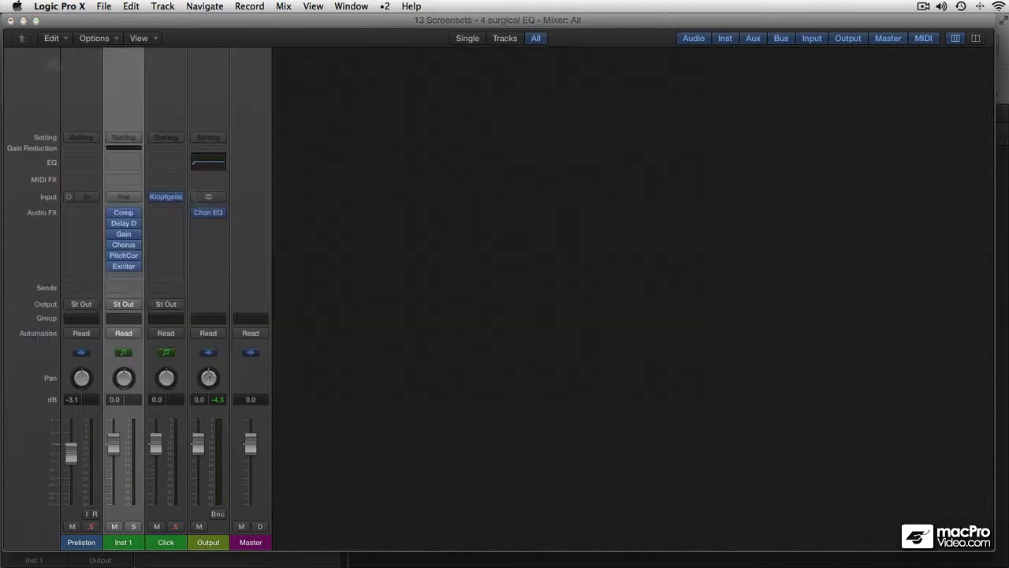
Step: Add a Compressor below the EQ on Output, with circuit type Studio VCA
left_click(204, 226)
mouse_move(224, 274)
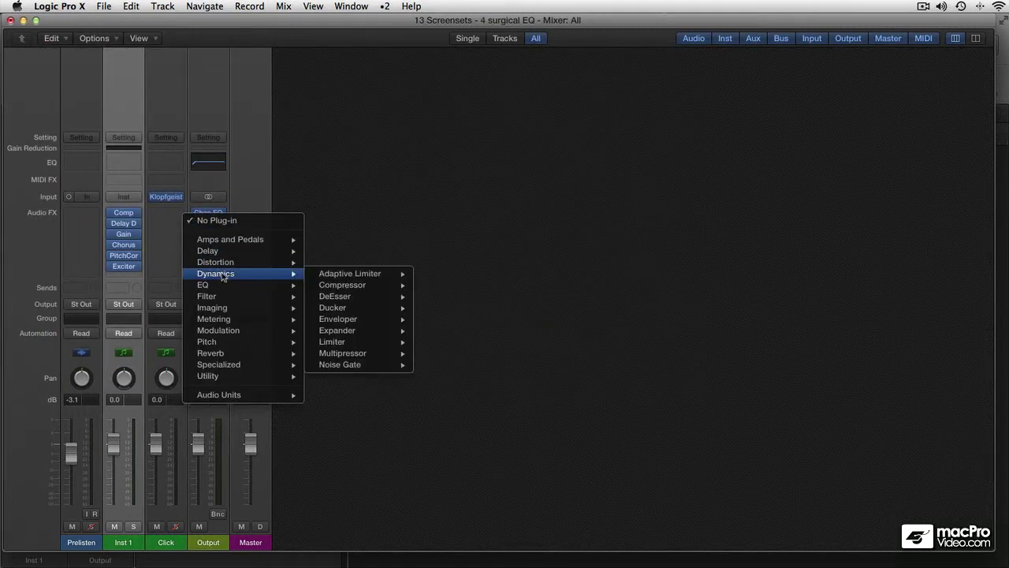
left_click(346, 285)
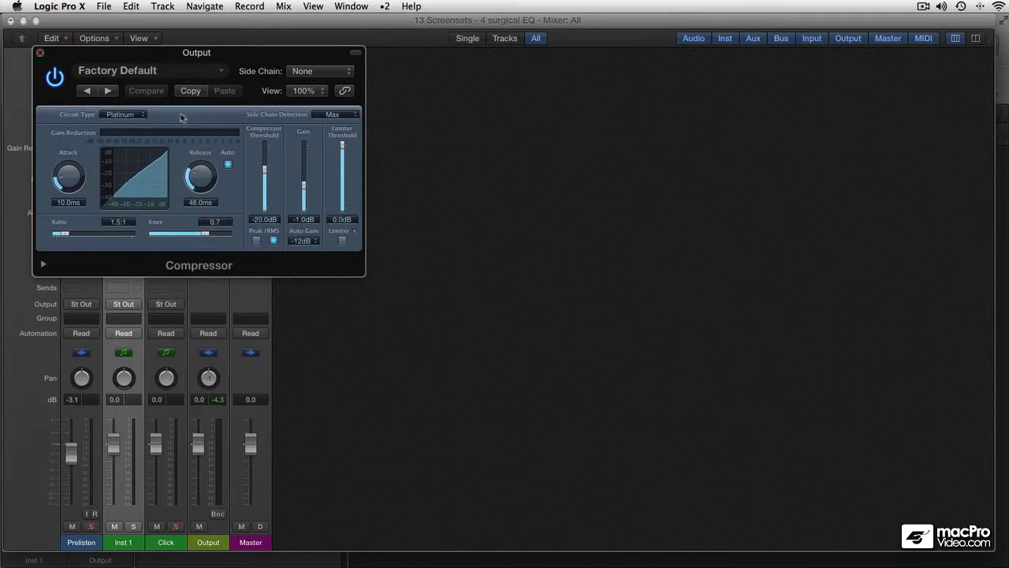
left_click(122, 114)
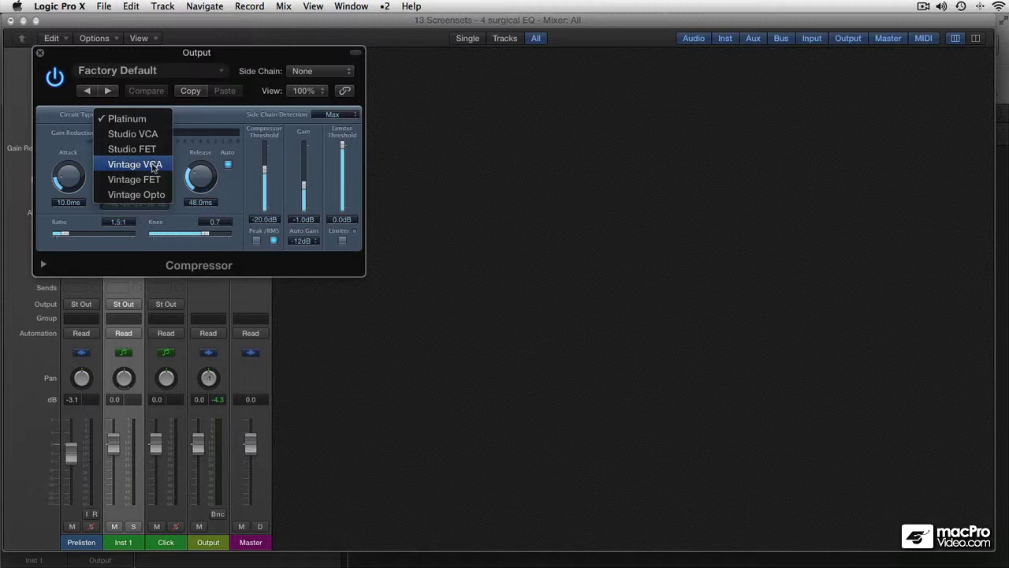
left_click(132, 133)
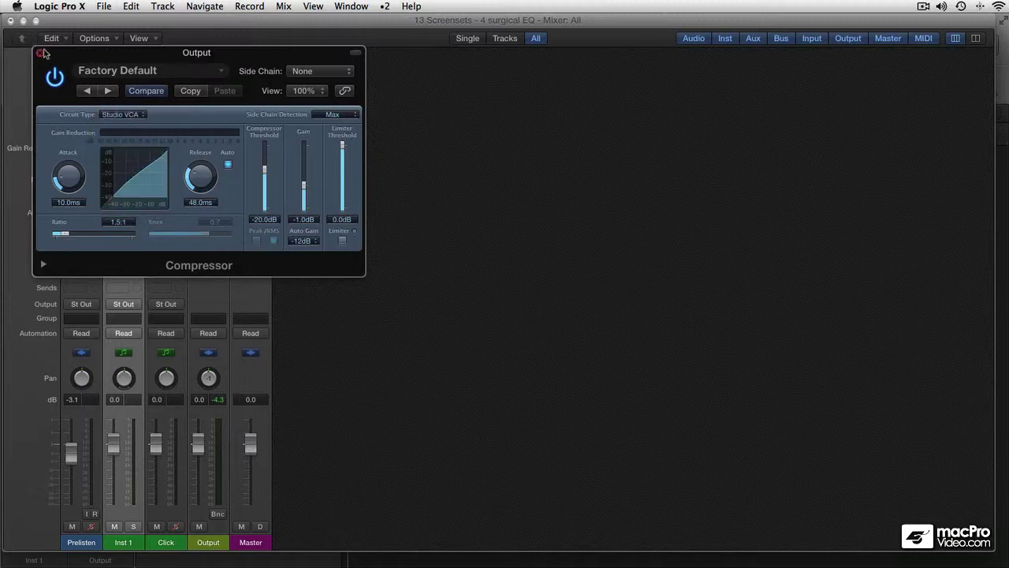
left_click(39, 53)
Step: Insert a Limiter on the Output channel below the Compressor
left_click(210, 239)
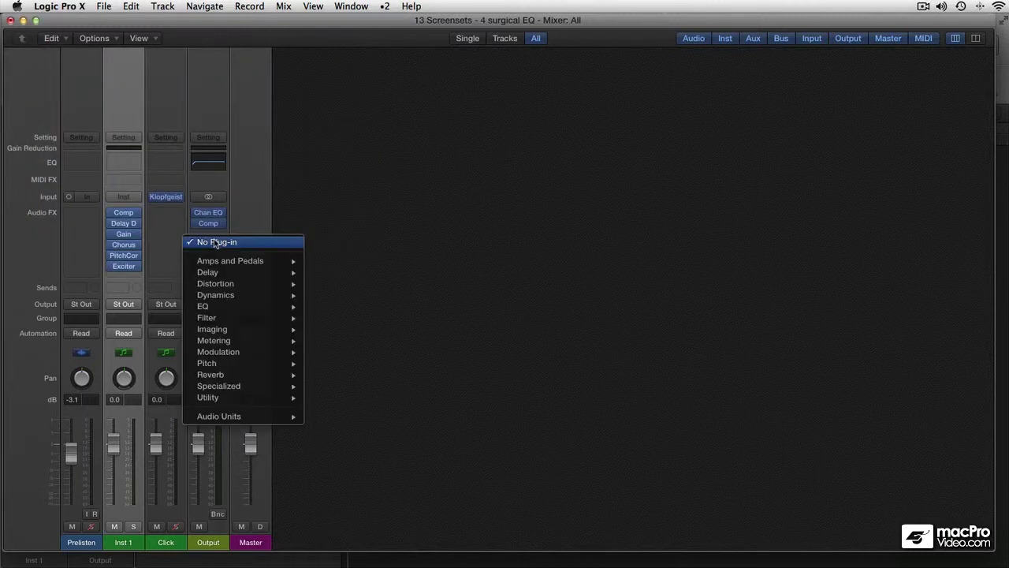
left_click(216, 232)
left_click(216, 232)
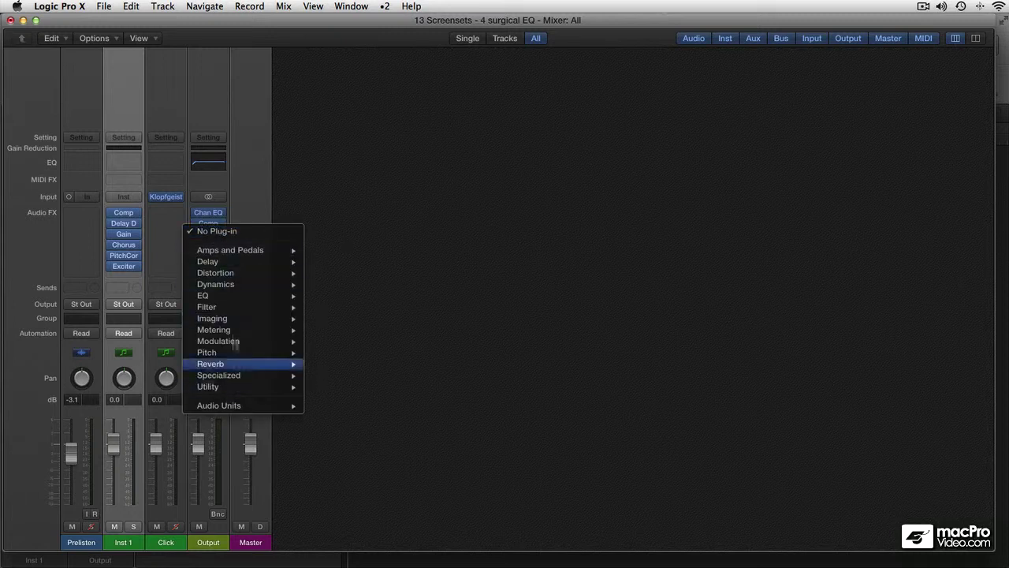
mouse_move(233, 311)
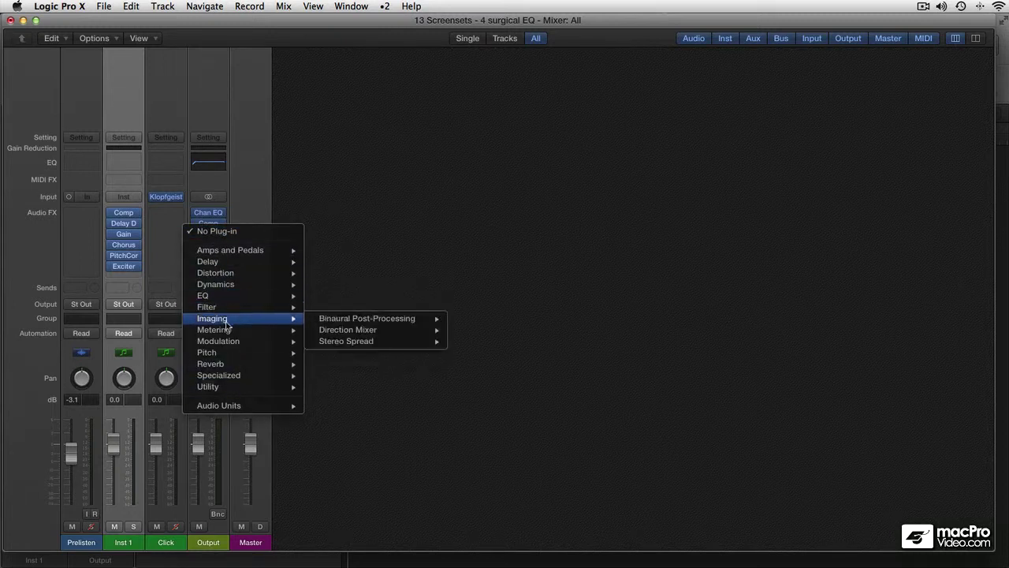
mouse_move(233, 285)
left_click(354, 355)
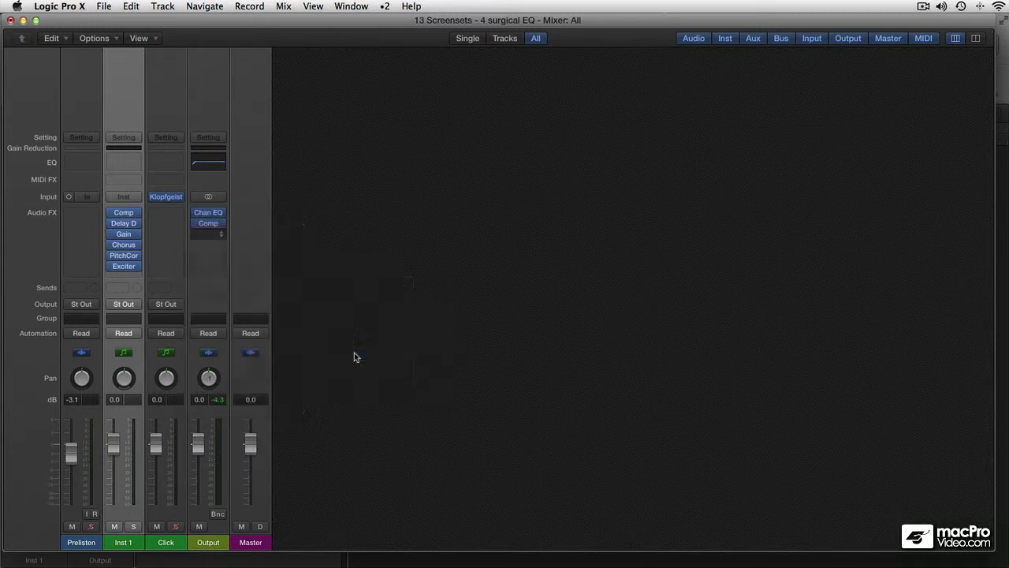
left_click(40, 52)
Step: Back in Tracks view, create a new software instrument track loaded with Retro Synth
key("super+w")
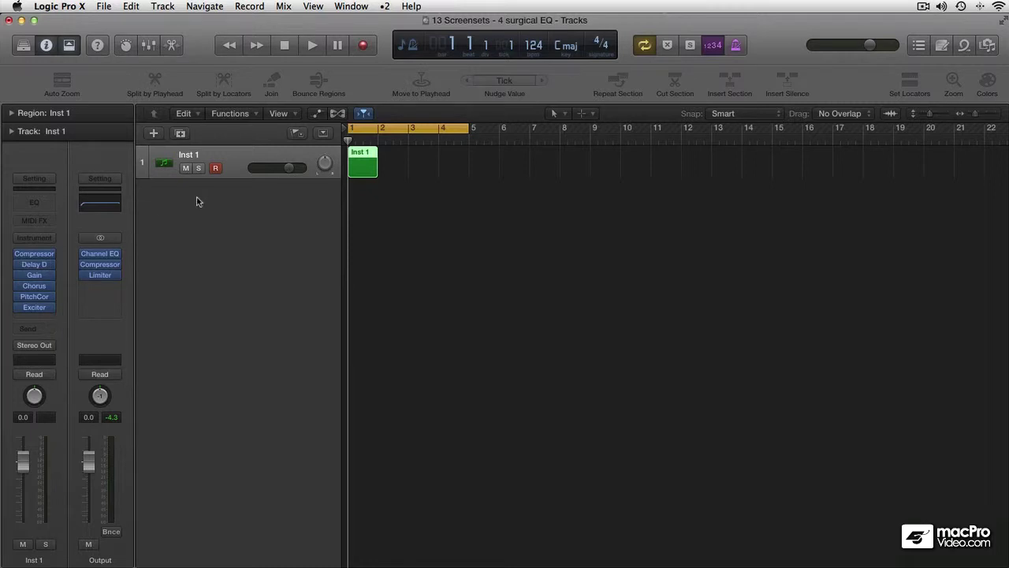
left_click(154, 132)
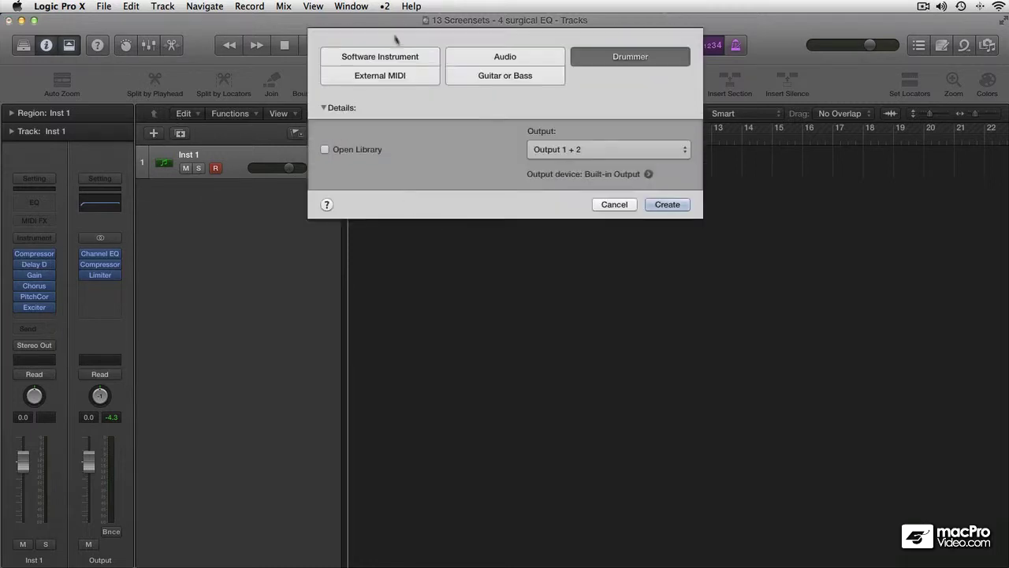
left_click(418, 56)
left_click(667, 205)
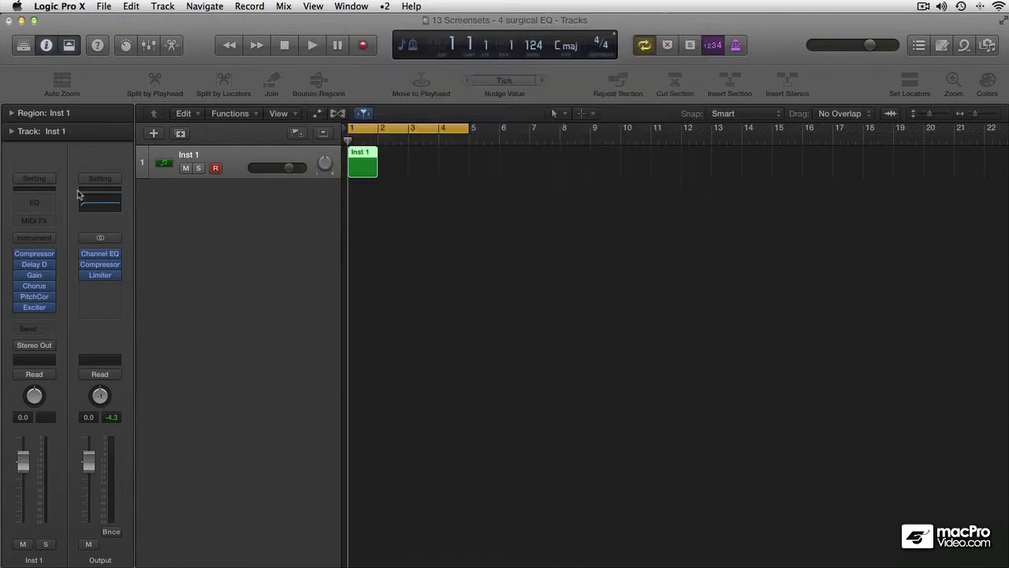
left_click(38, 272)
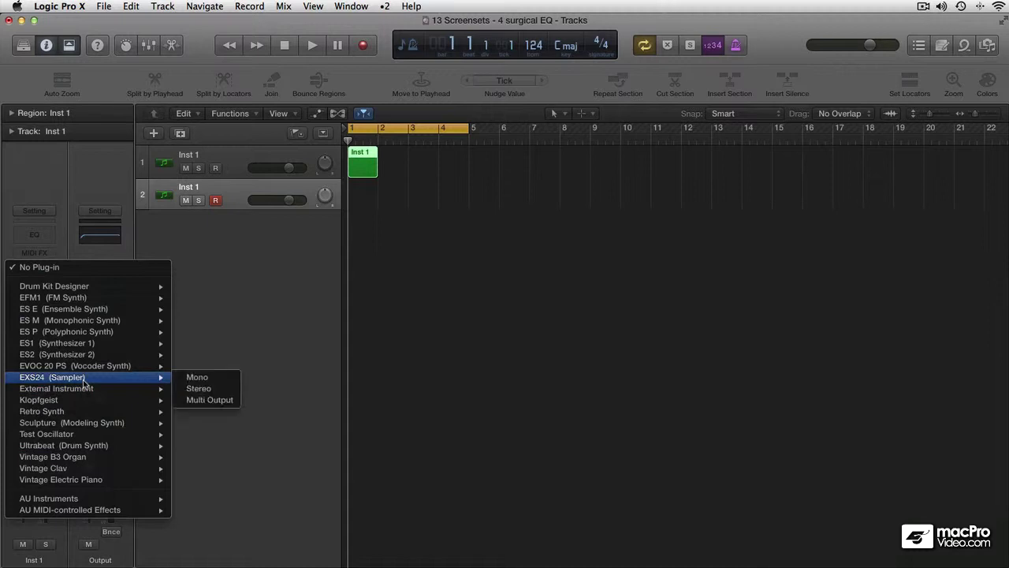
left_click(83, 420)
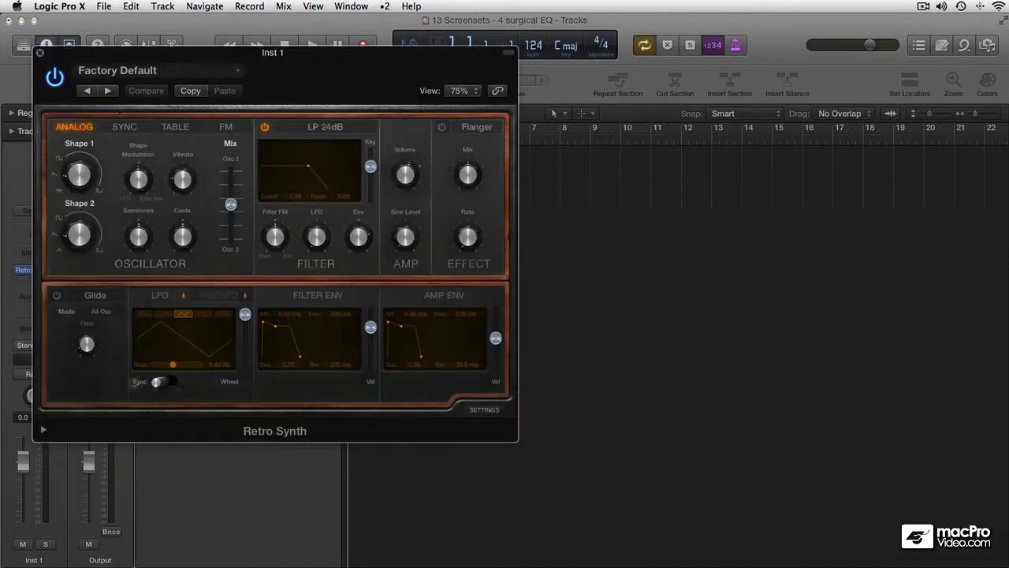
Step: Close the Retro Synth plug-in window and reopen the full-screen mixer
left_click_drag(255, 64, 571, 131)
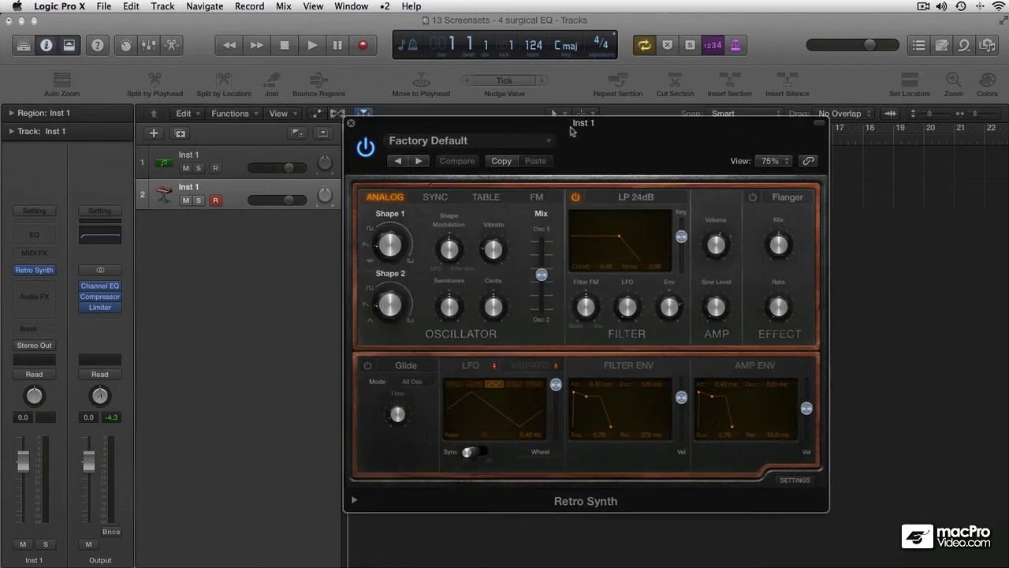
left_click(350, 124)
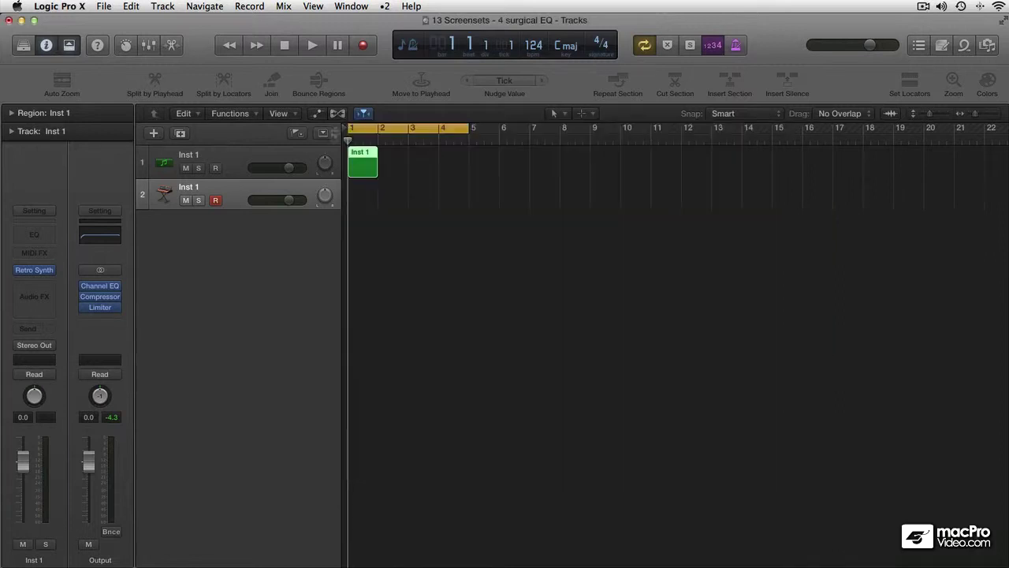
key("super+2")
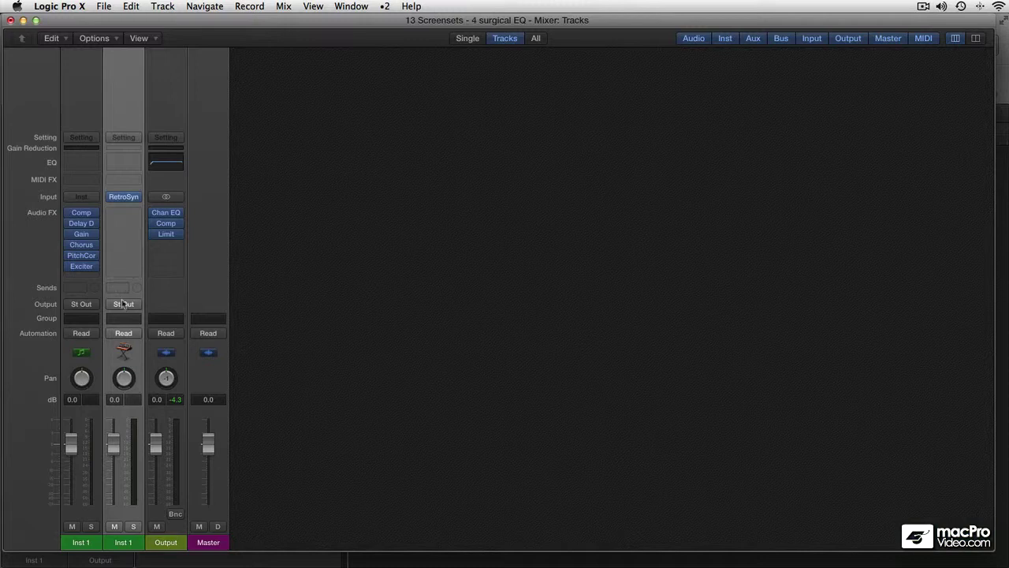
Step: Send the Retro Synth track to Bus 1 and insert a stereo Space Designer reverb on Aux 1
left_click(123, 290)
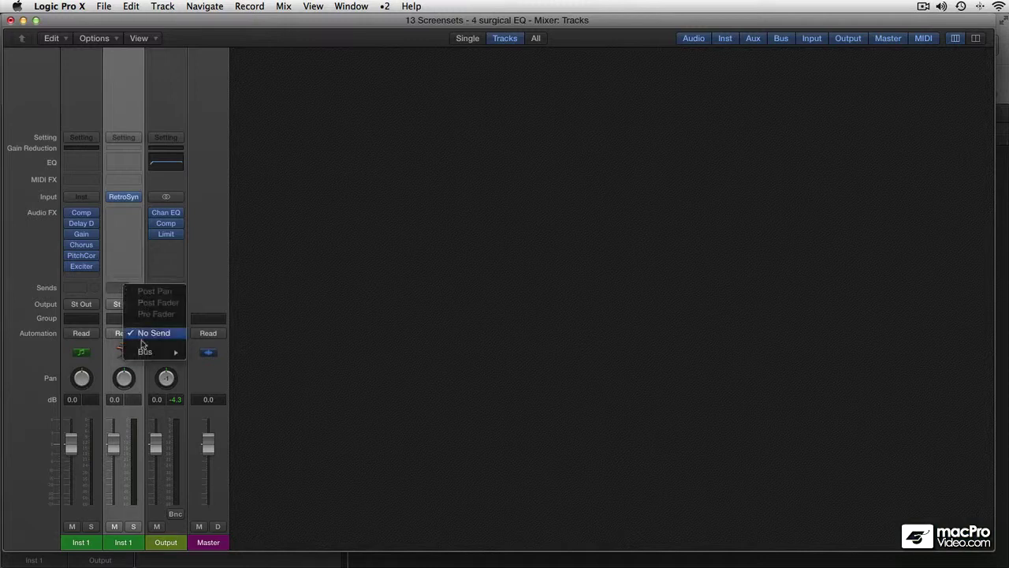
mouse_move(158, 352)
left_click(209, 352)
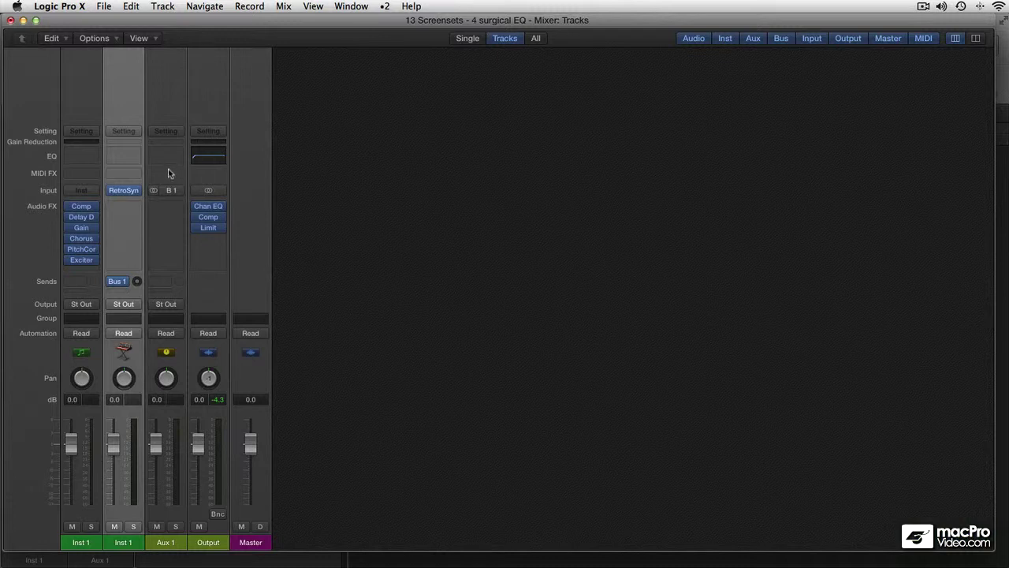
left_click(174, 209)
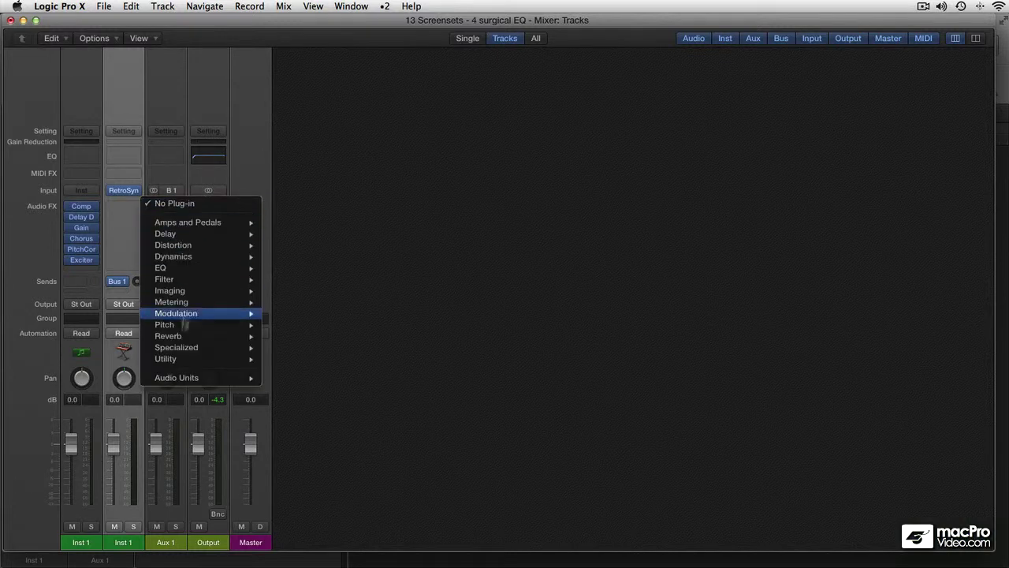
mouse_move(181, 336)
mouse_move(334, 369)
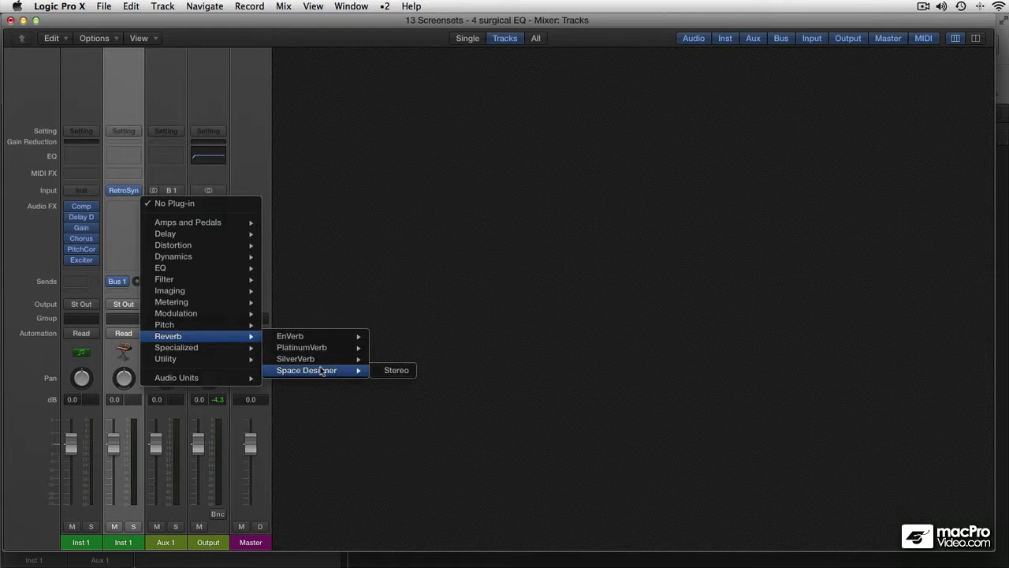
left_click(391, 369)
left_click(40, 53)
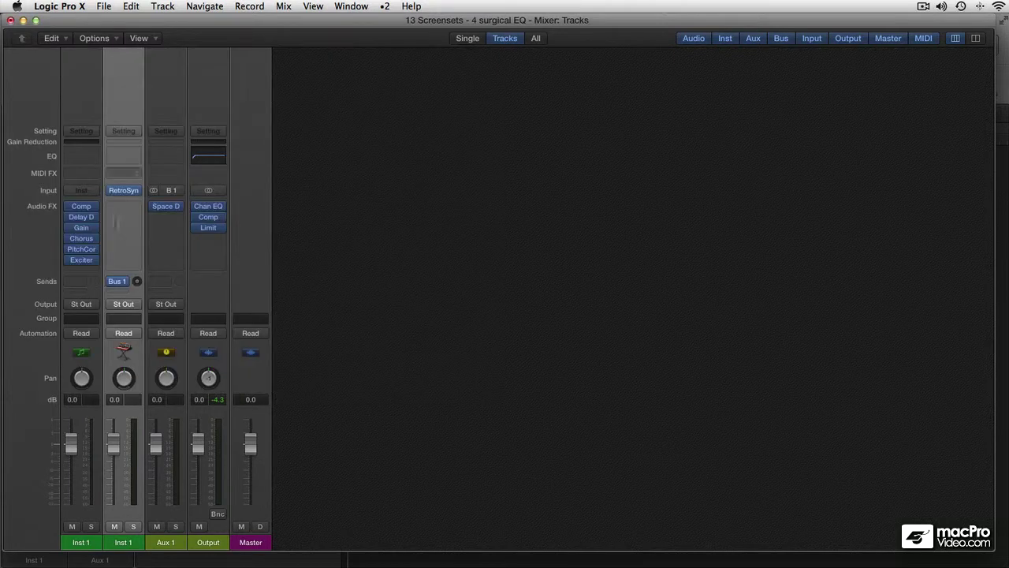
Step: Add a second send to Bus 2 and insert a Stereo Delay on Aux 2
left_click(124, 292)
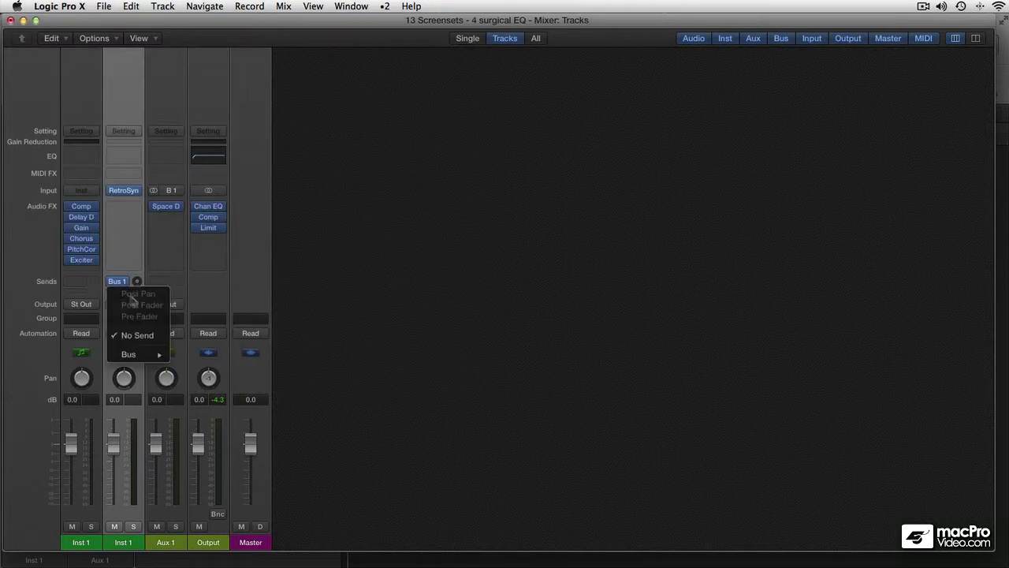
mouse_move(130, 354)
left_click(206, 366)
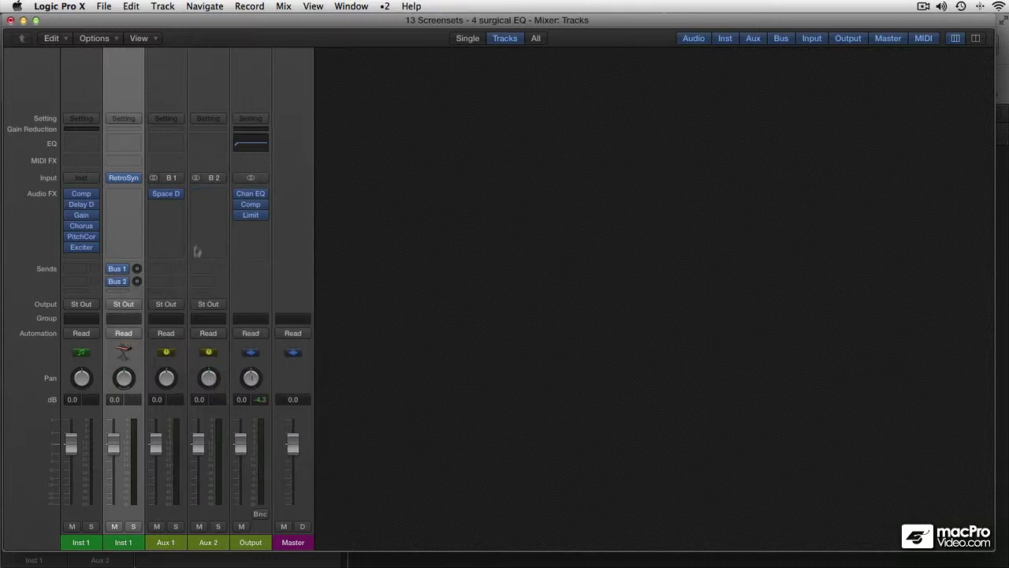
left_click(200, 200)
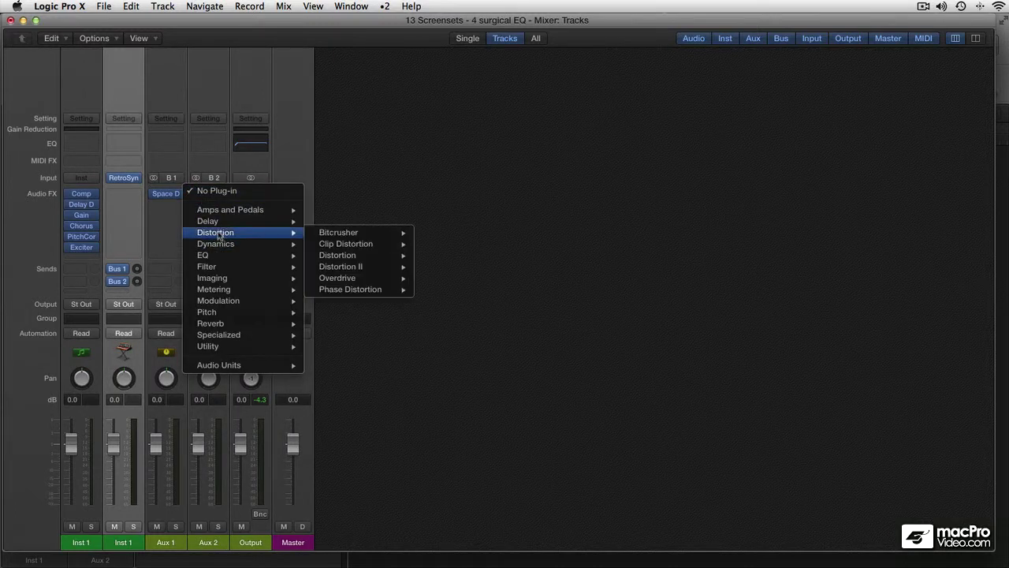
mouse_move(260, 221)
left_click(354, 254)
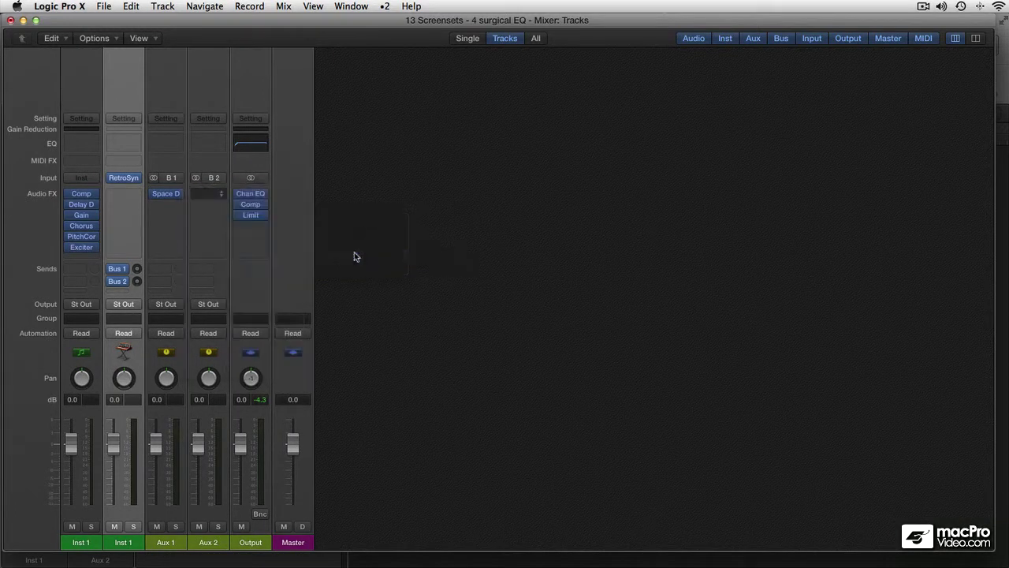
left_click(39, 53)
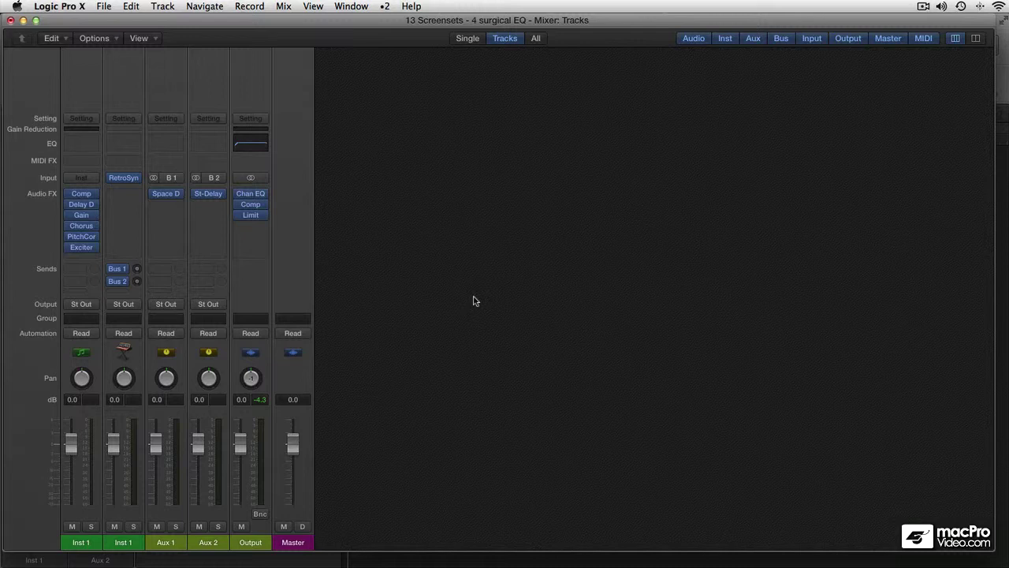
Step: Close the Mixer window with Cmd+W to return to the Tracks window
key("super+w")
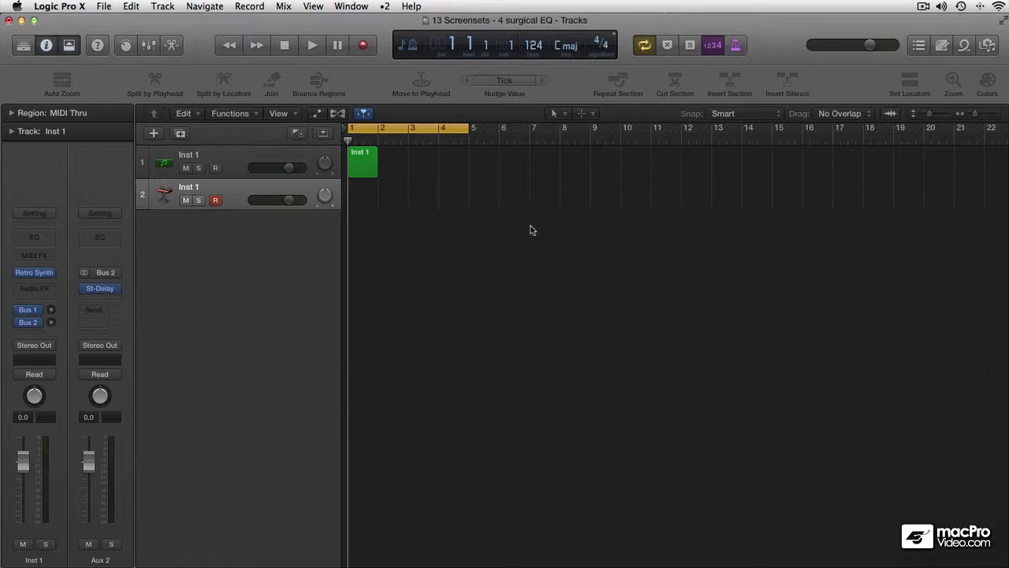
Step: Hide the Inspector with I and open the File menu
key("i")
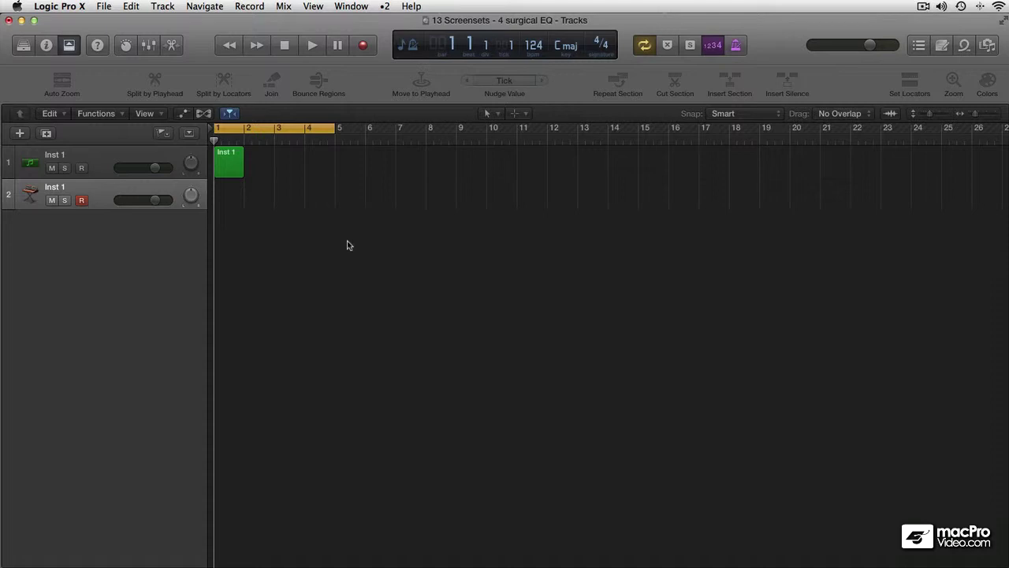
left_click(103, 6)
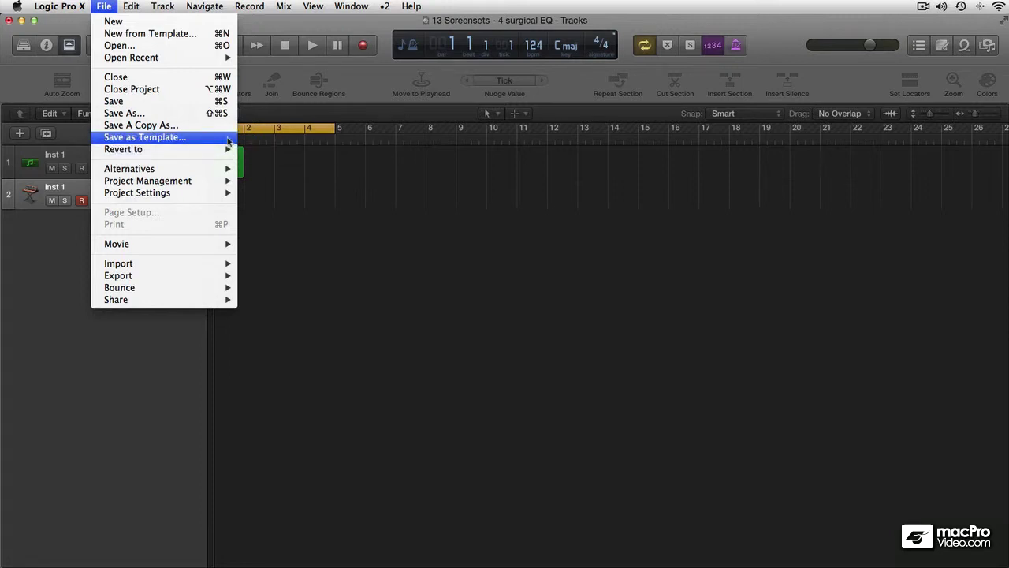
left_click(228, 141)
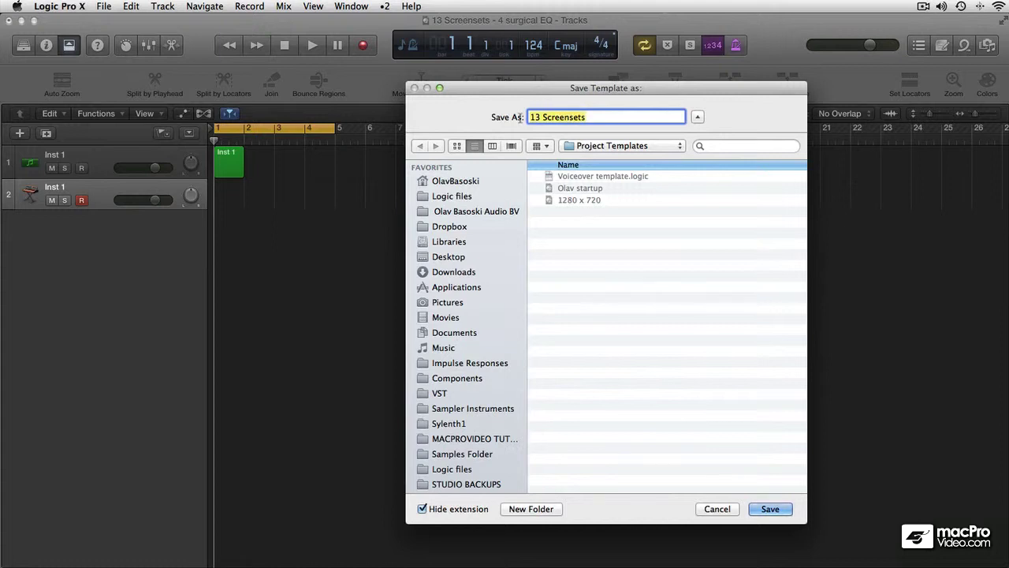
type("Autoload")
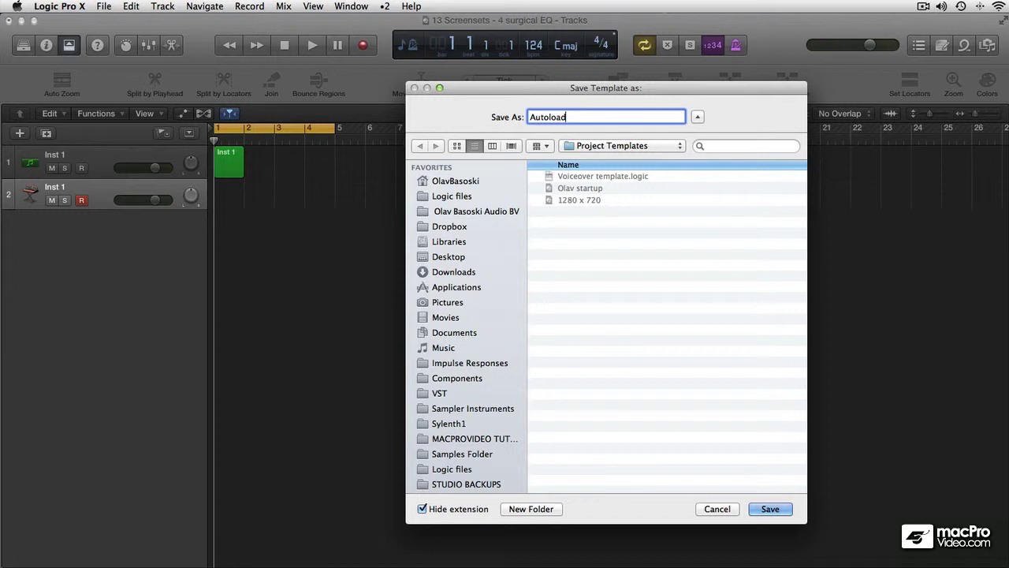
left_click(717, 509)
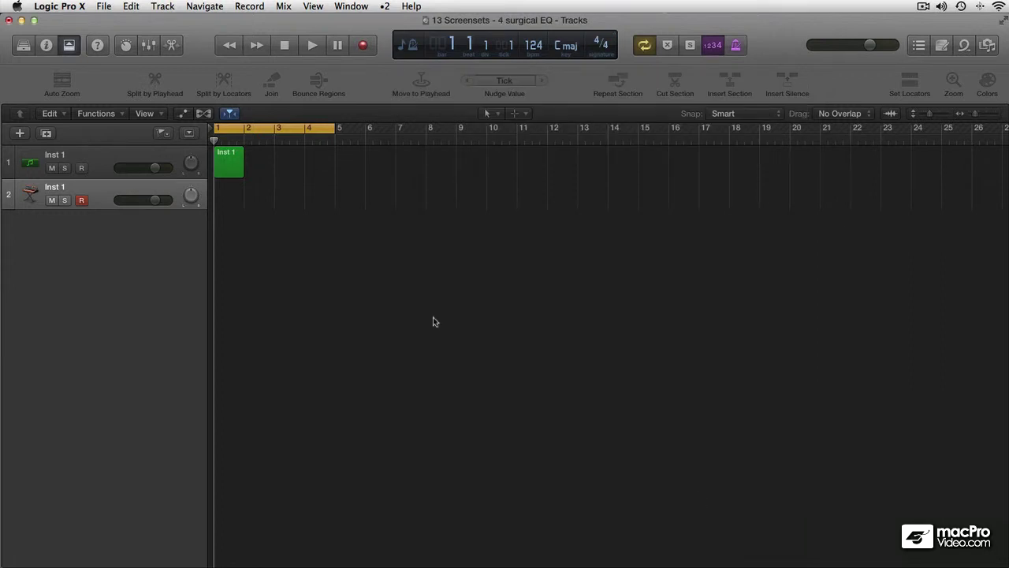